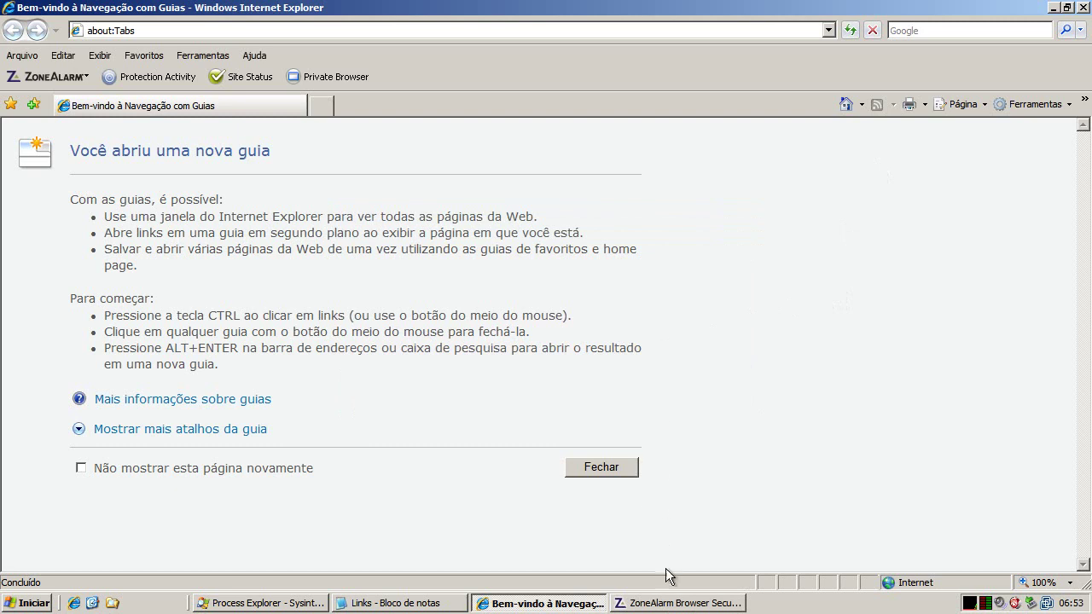
- Open the downloaded PCDefenderSilentSetup.msi from the ZoneAlarm download prompt and let PC Defender install
left_click(674, 602)
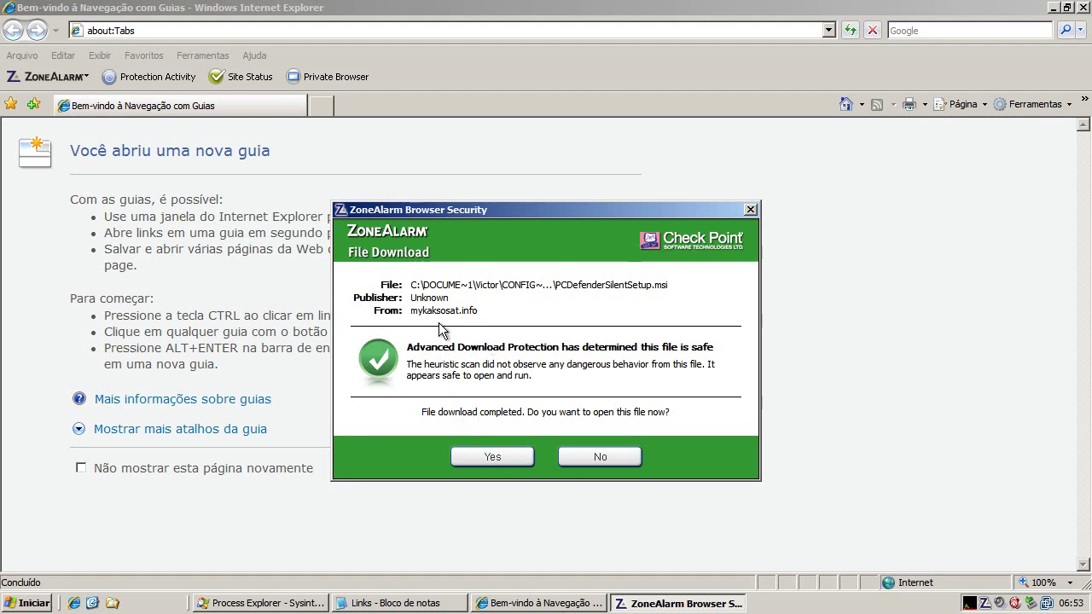
left_click(473, 457)
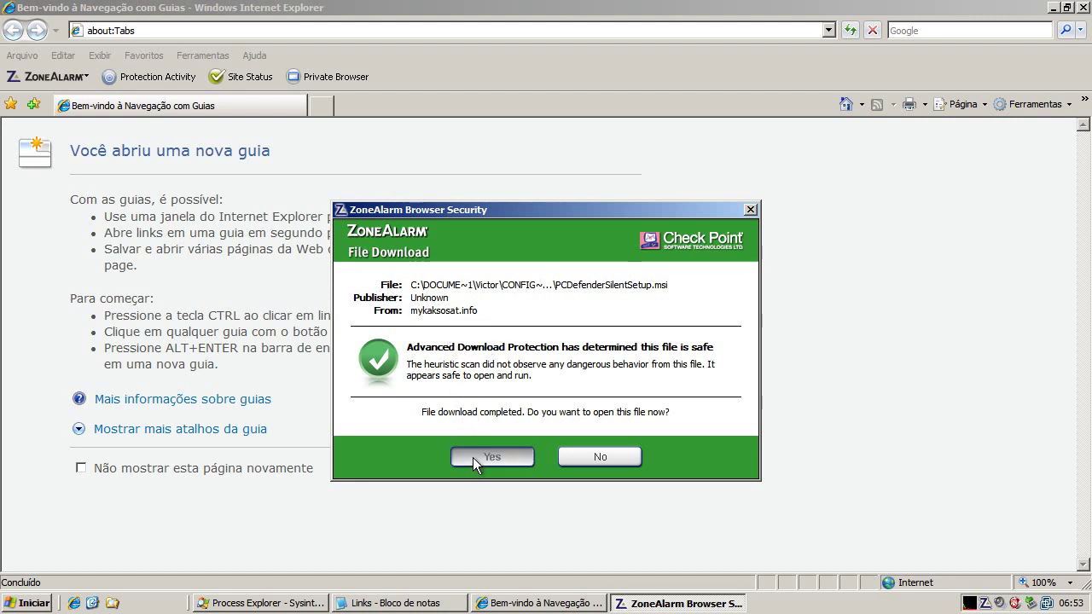
left_click(615, 317)
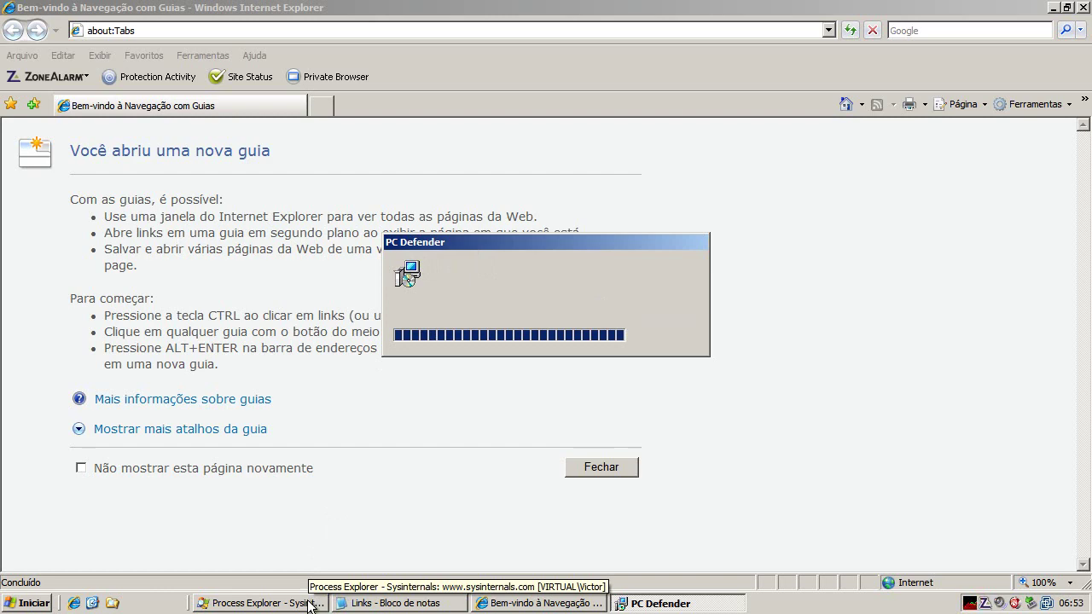
- Examine the running processes in Process Explorer during the PC Defender installation, checking the list through its end
left_click(309, 604)
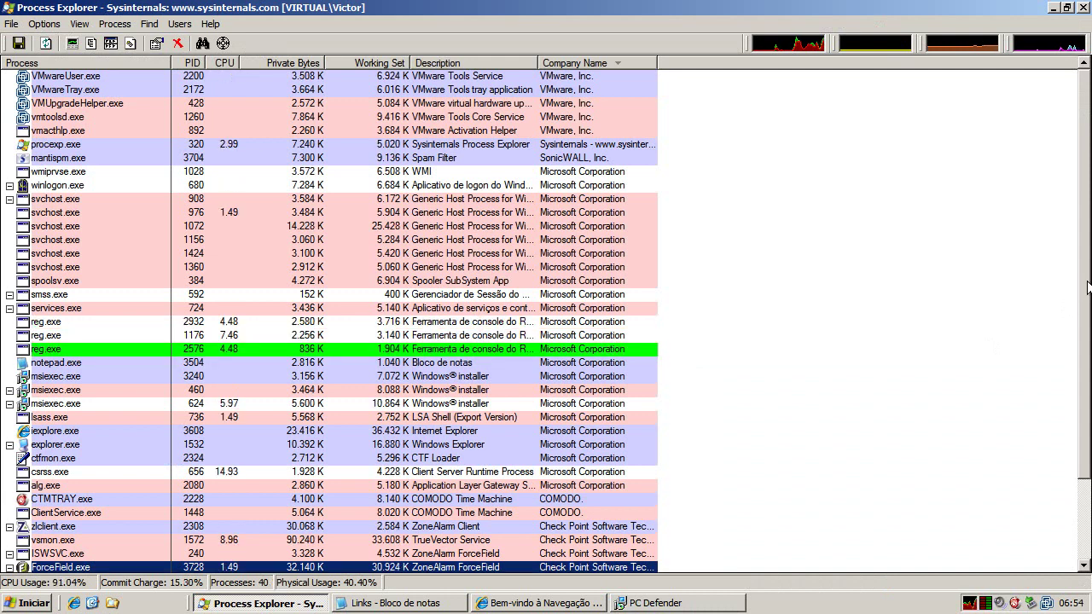
scroll(853, 384, "down", 1)
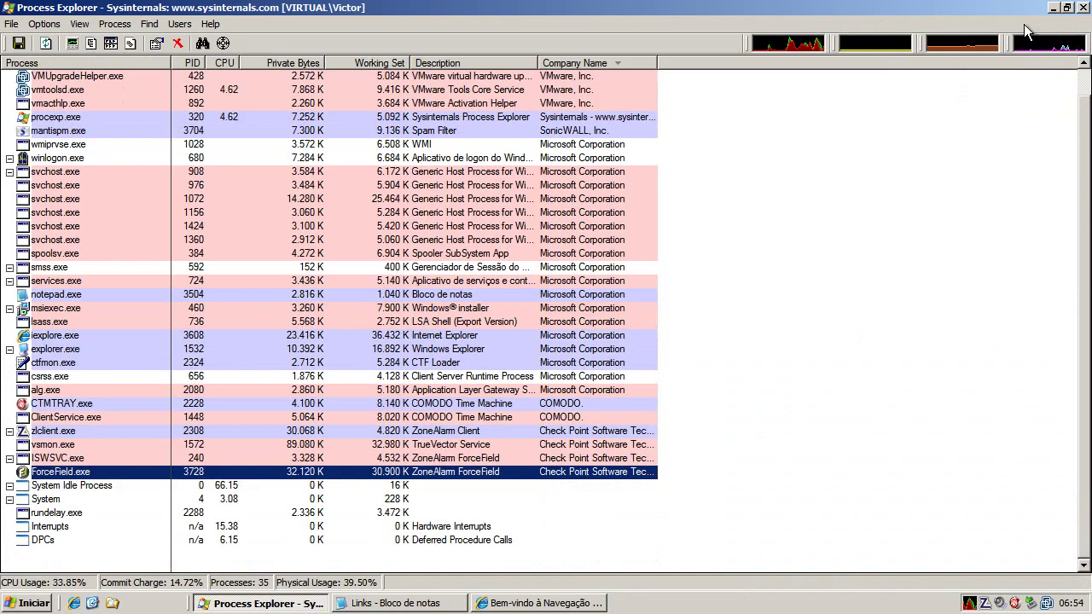
left_click(1052, 8)
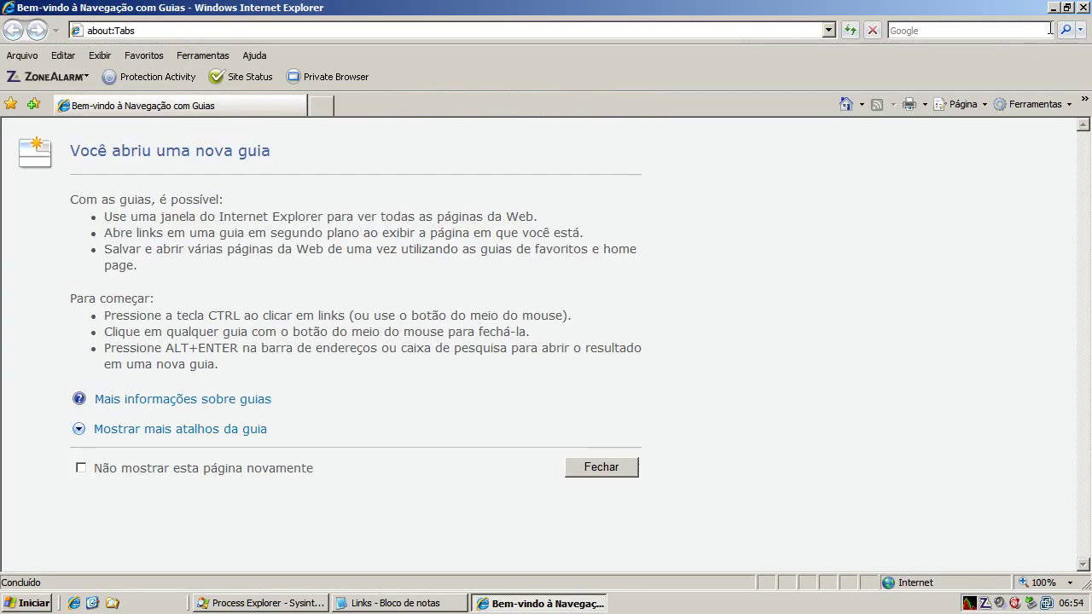
- Close Internet Explorer and recheck the full list of running processes in Process Explorer, leaving it minimized
left_click(1081, 7)
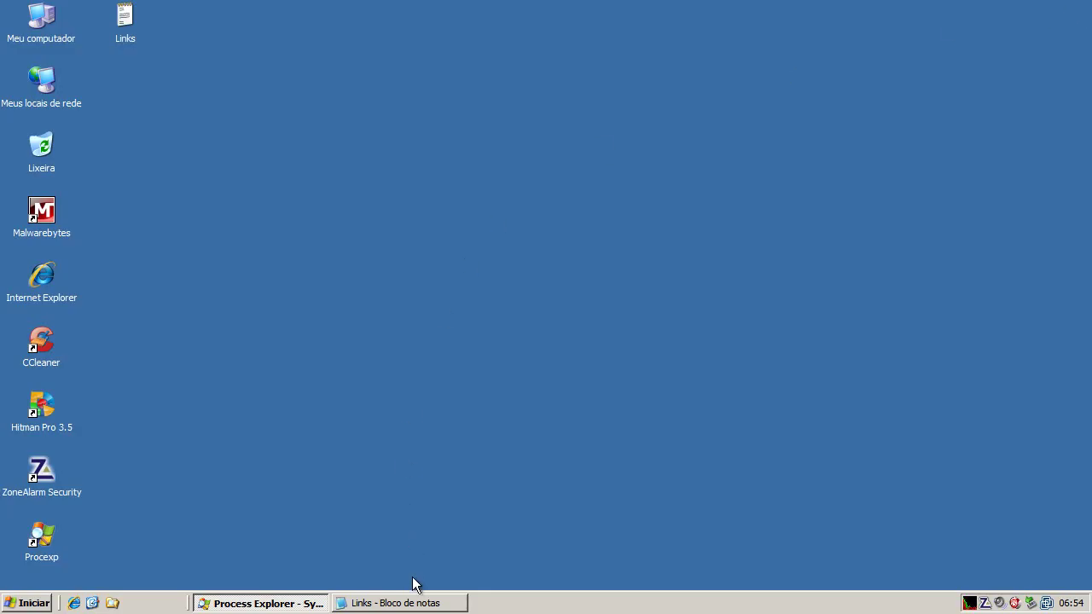
left_click(251, 603)
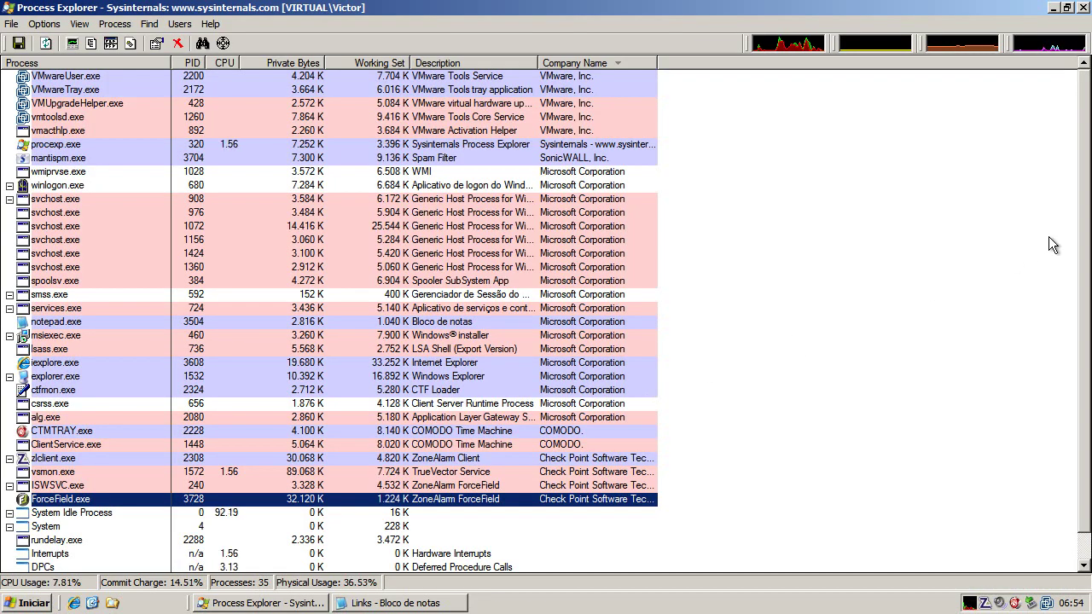
scroll(1083, 215, "down", 1)
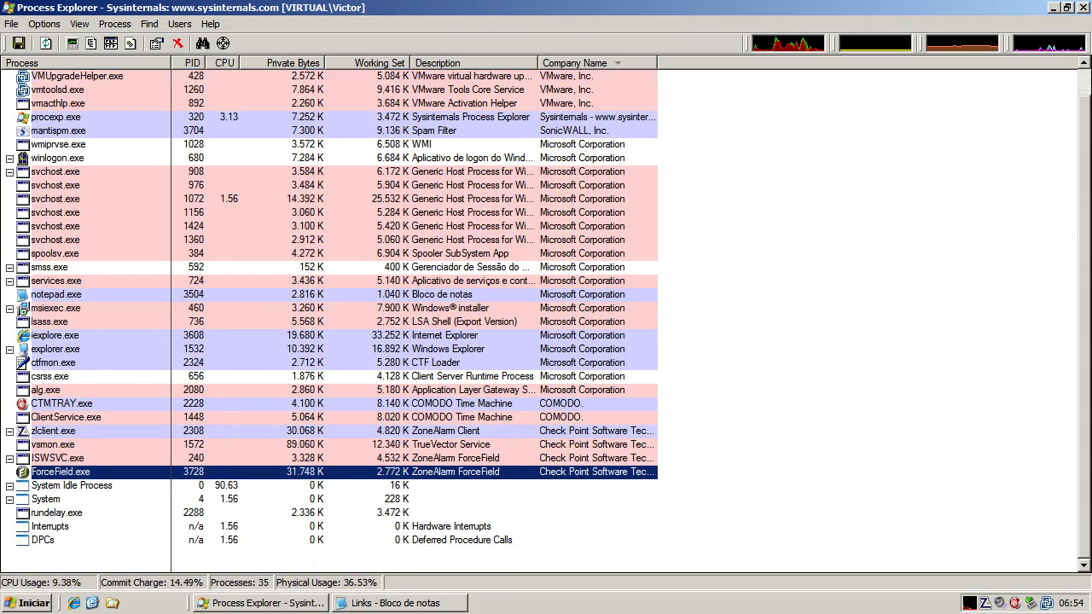
scroll(1089, 151, "up", 1)
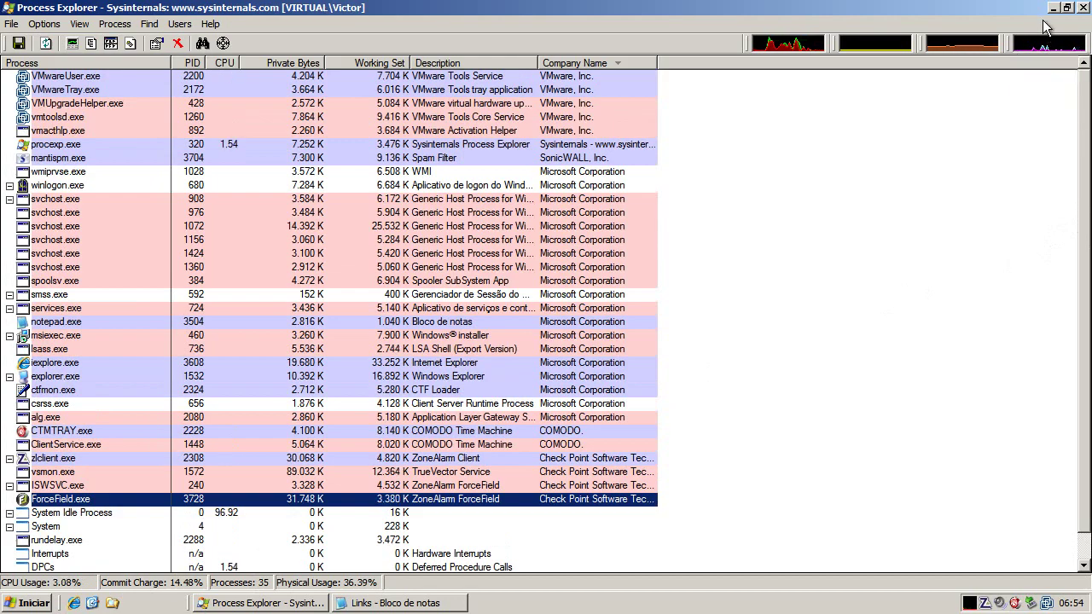
left_click(1052, 11)
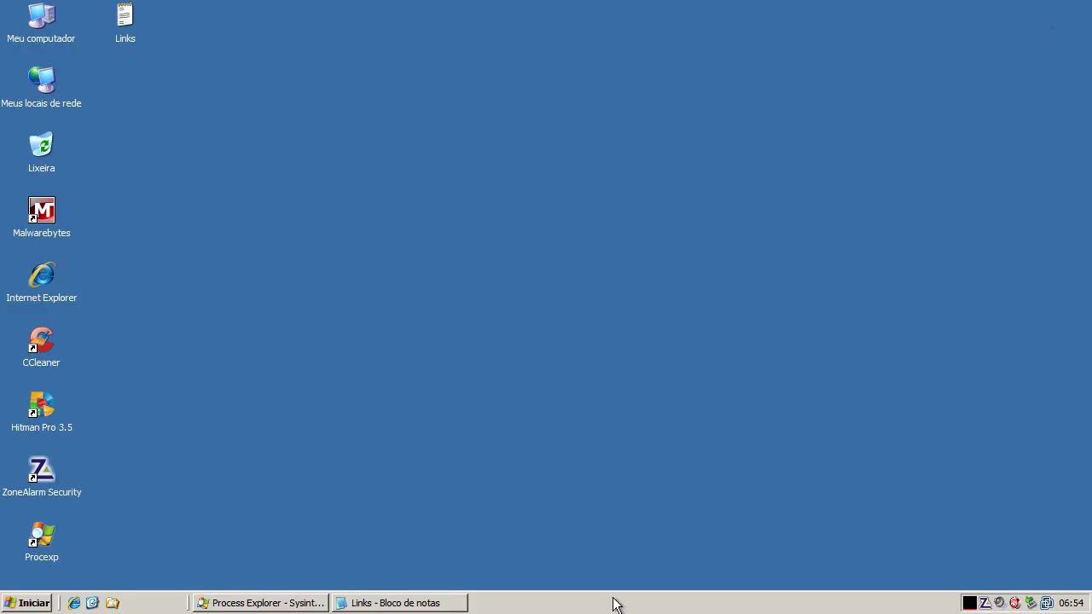
- Close the Links text file open in Notepad
right_click(441, 601)
left_click(456, 582)
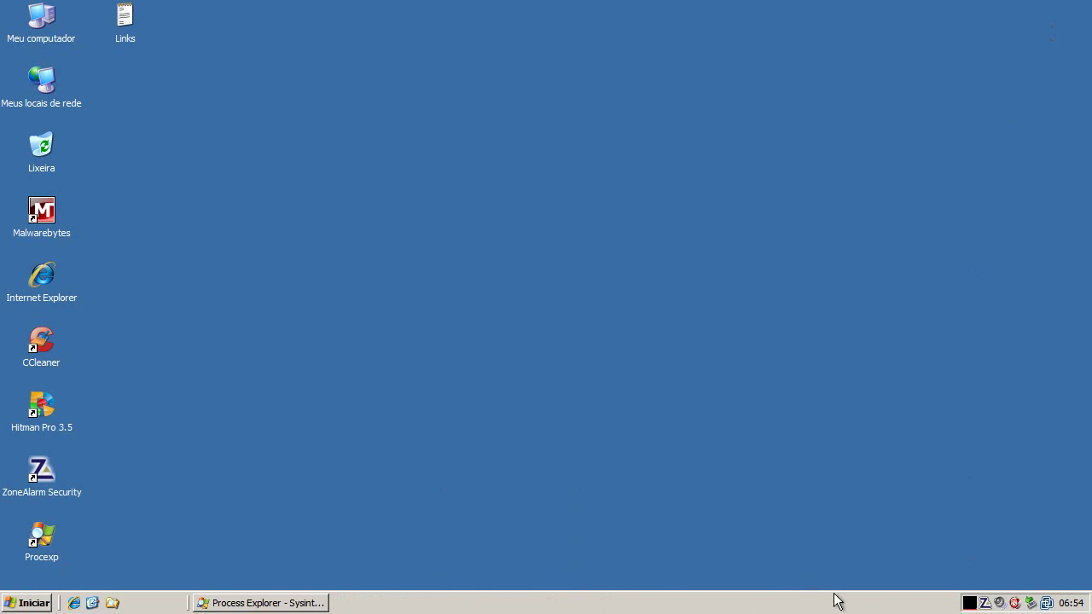
- Run a computer scan with ZoneAlarm Extreme Security, view its scan details, and close the program
double_click(985, 602)
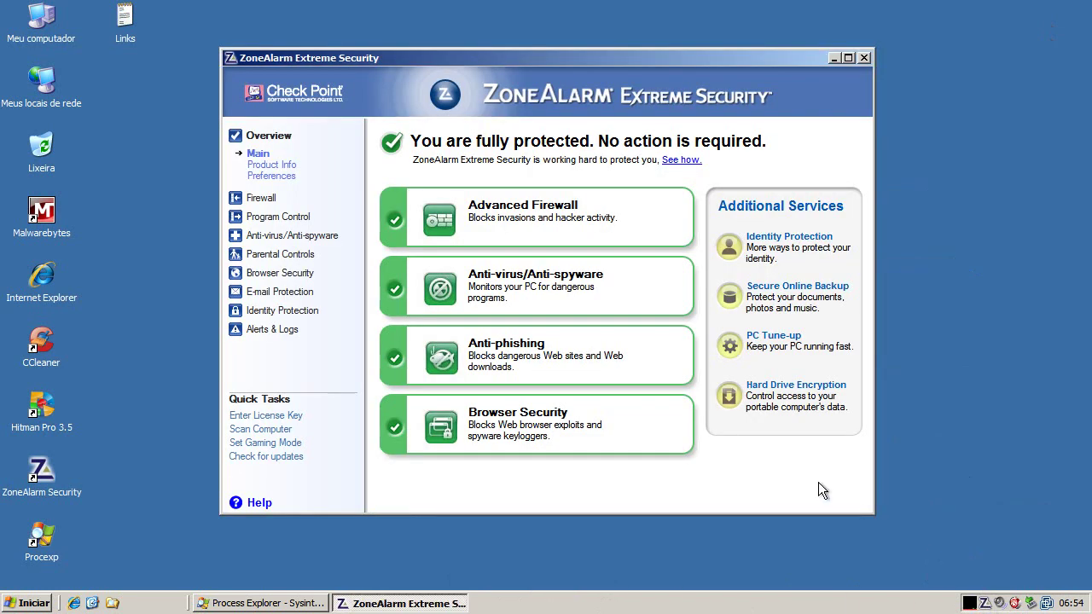
left_click(271, 429)
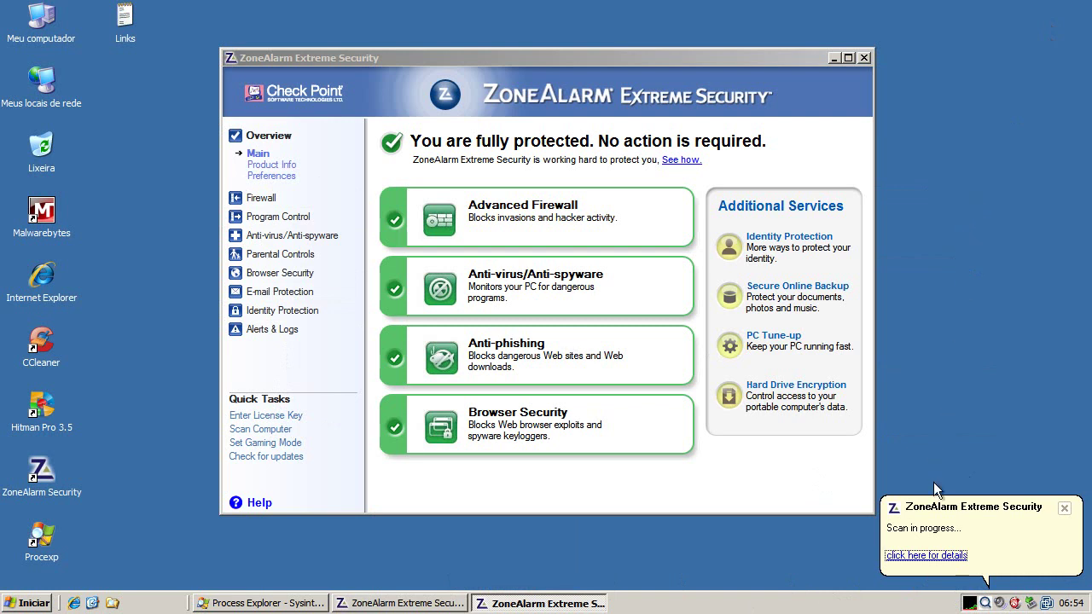
left_click(928, 555)
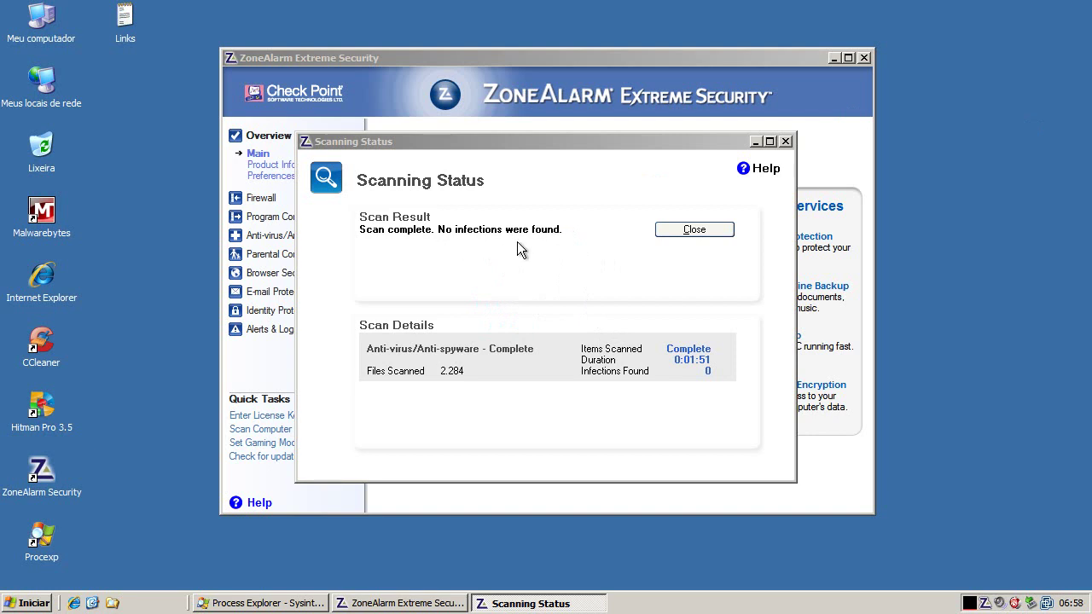
left_click(689, 231)
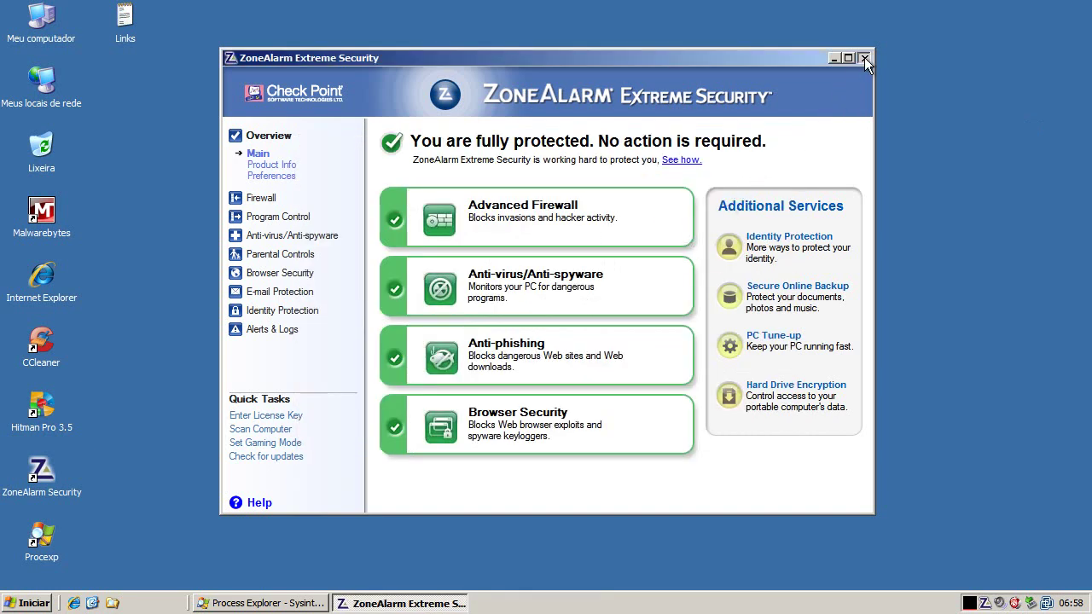
left_click(864, 58)
- Dismiss the fake threat alert beside the Russian security centre window and launch Process Explorer from the desktop
left_click(474, 219)
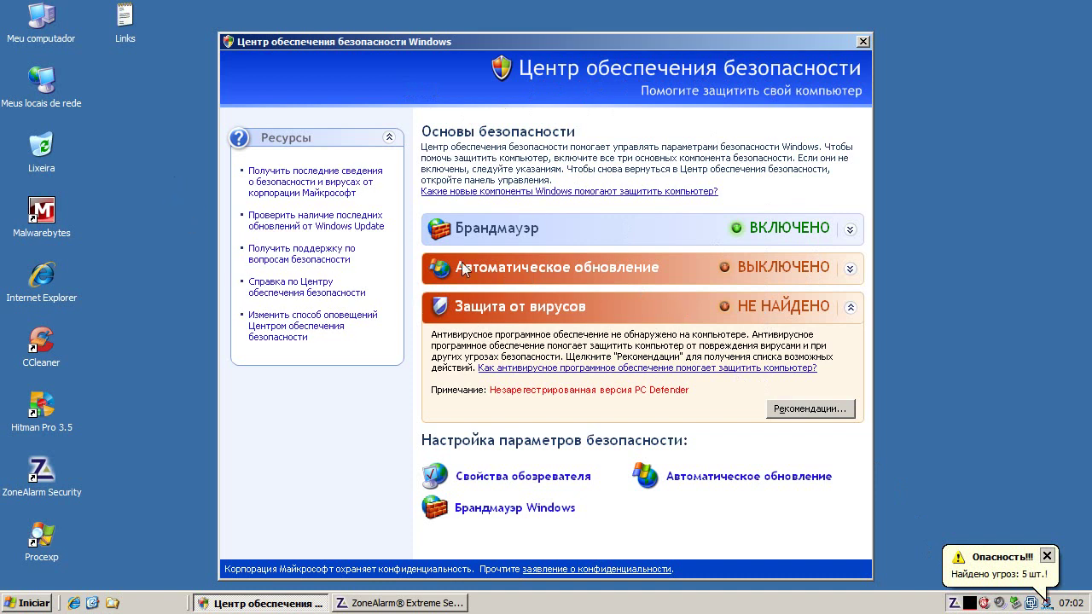
left_click(1055, 556)
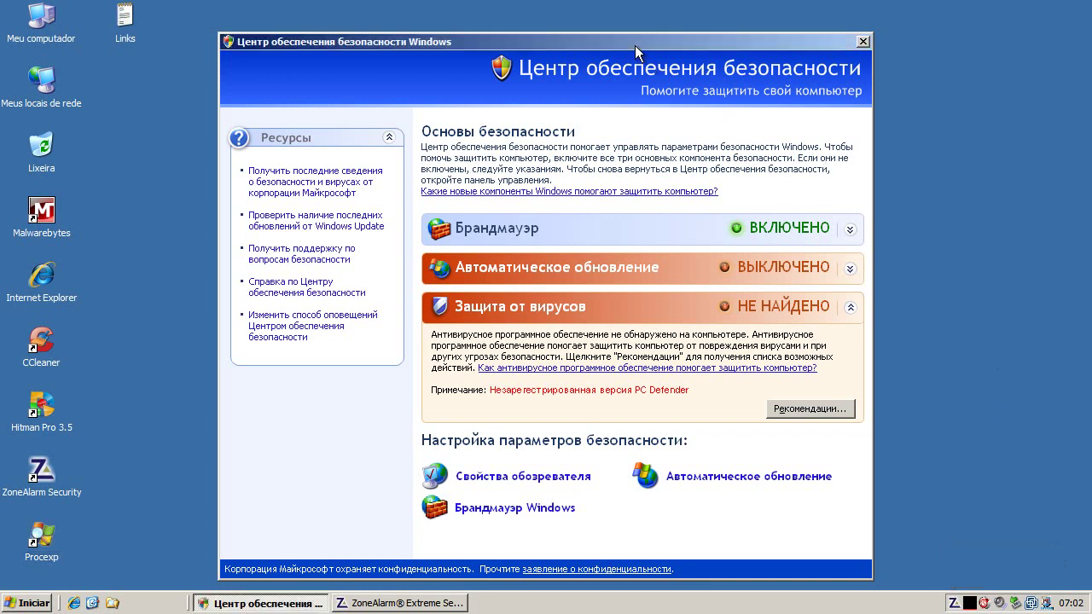
left_click_drag(634, 46, 634, 33)
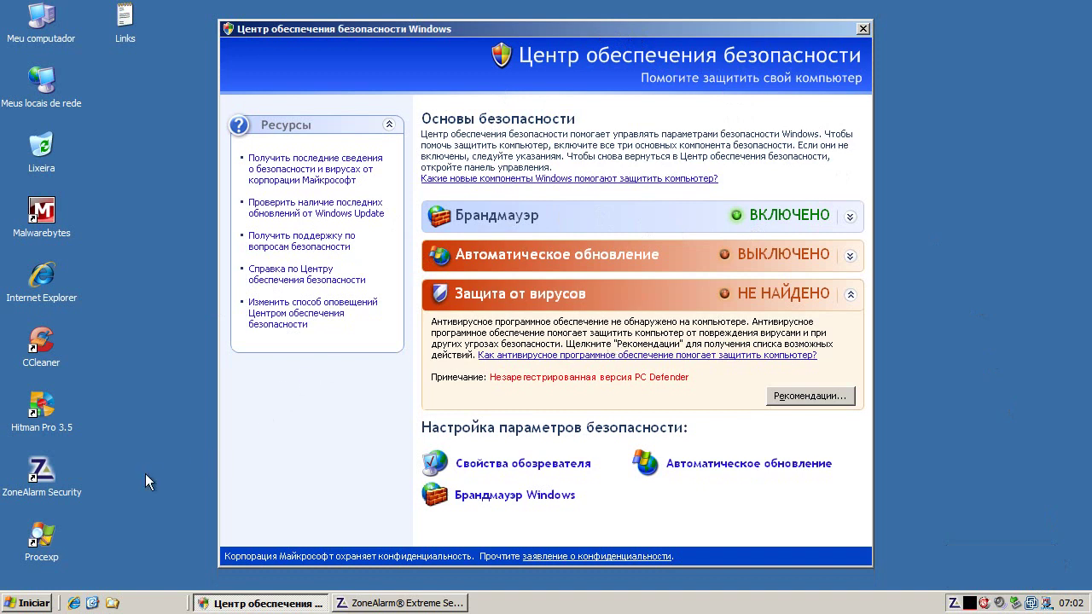
double_click(50, 534)
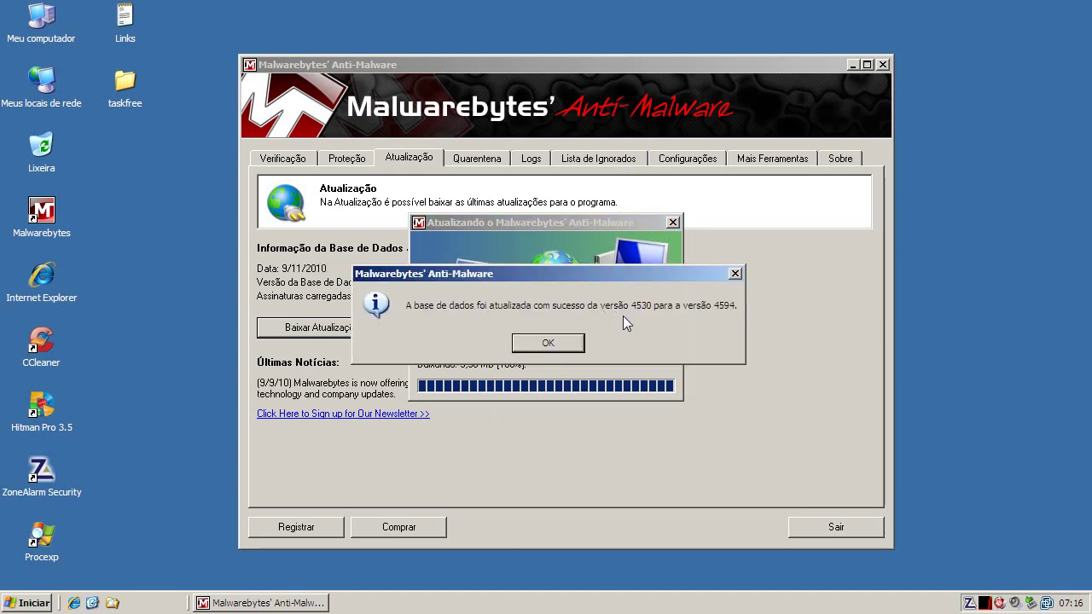
- Acknowledge the Malwarebytes database update and the completed quick scan, and display the scan results
left_click(563, 345)
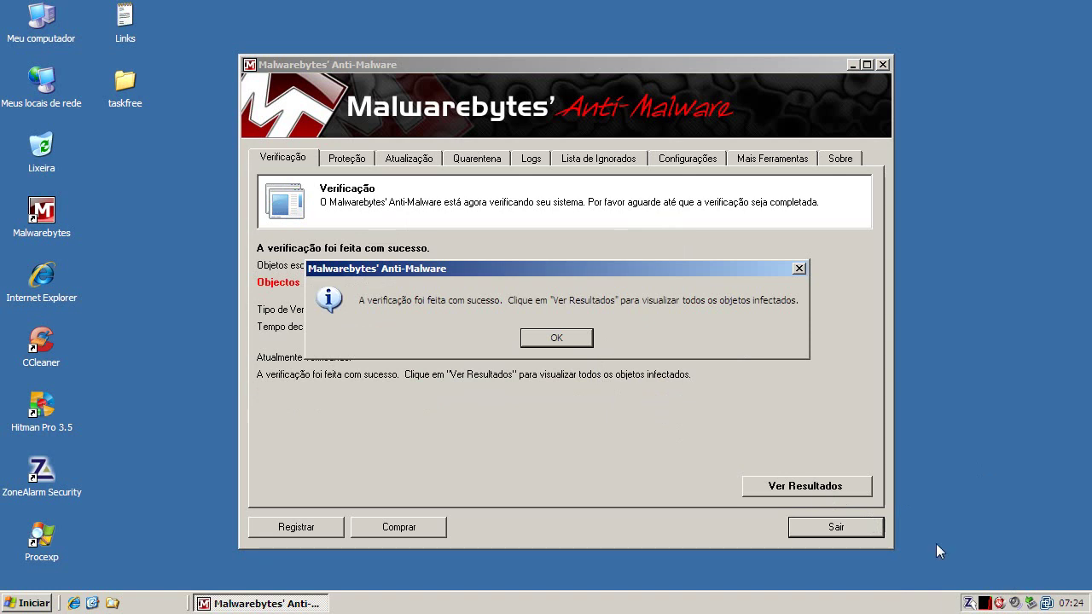
left_click(551, 336)
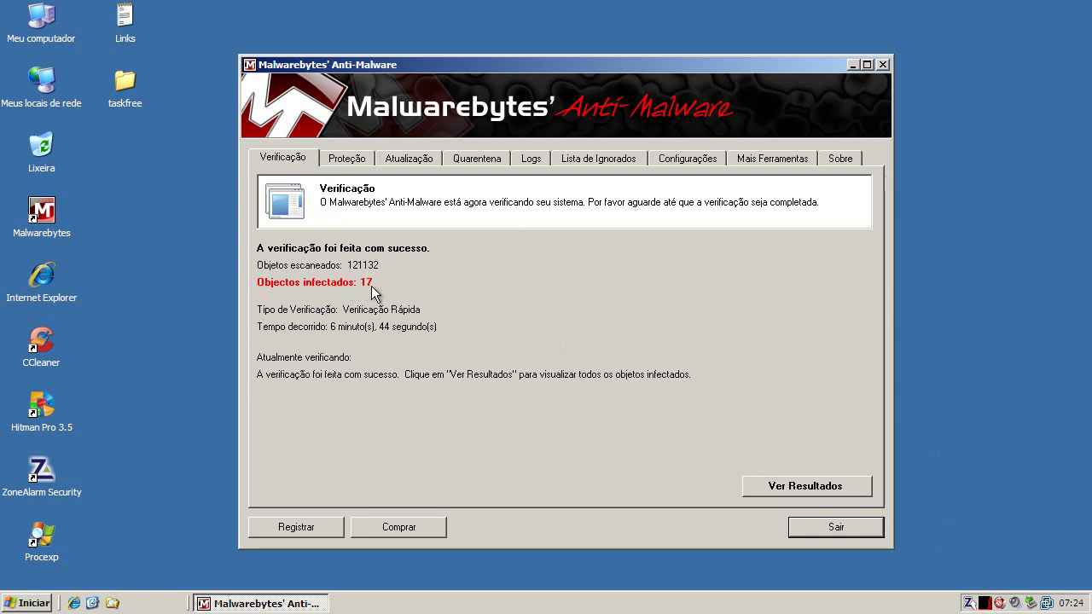
left_click(804, 484)
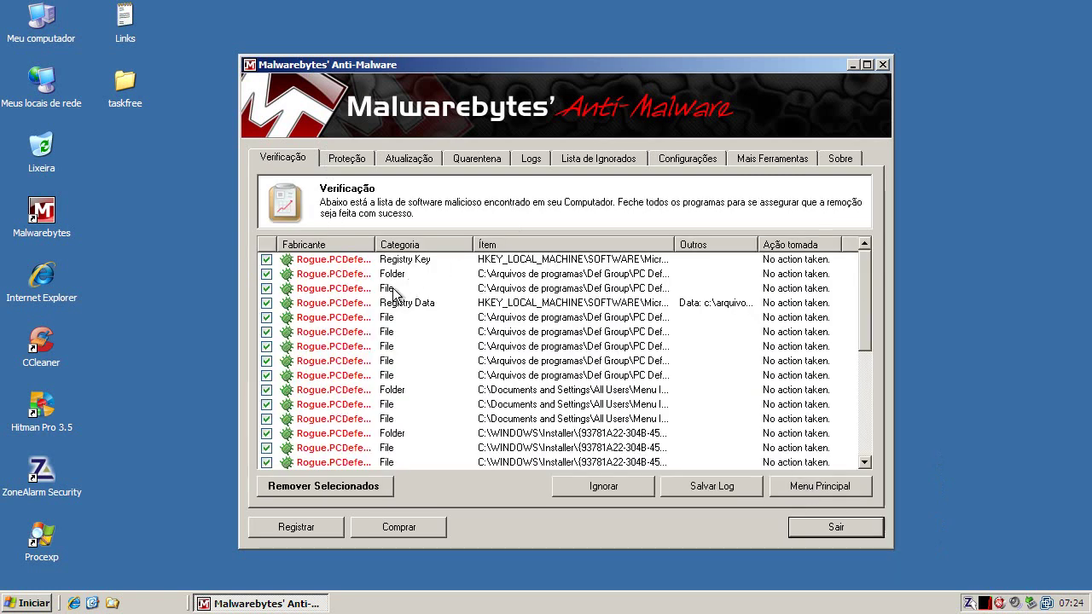
- Review the Malwarebytes detections with the Fabricante column widened, and remove all the checked items
left_click_drag(863, 256, 868, 362)
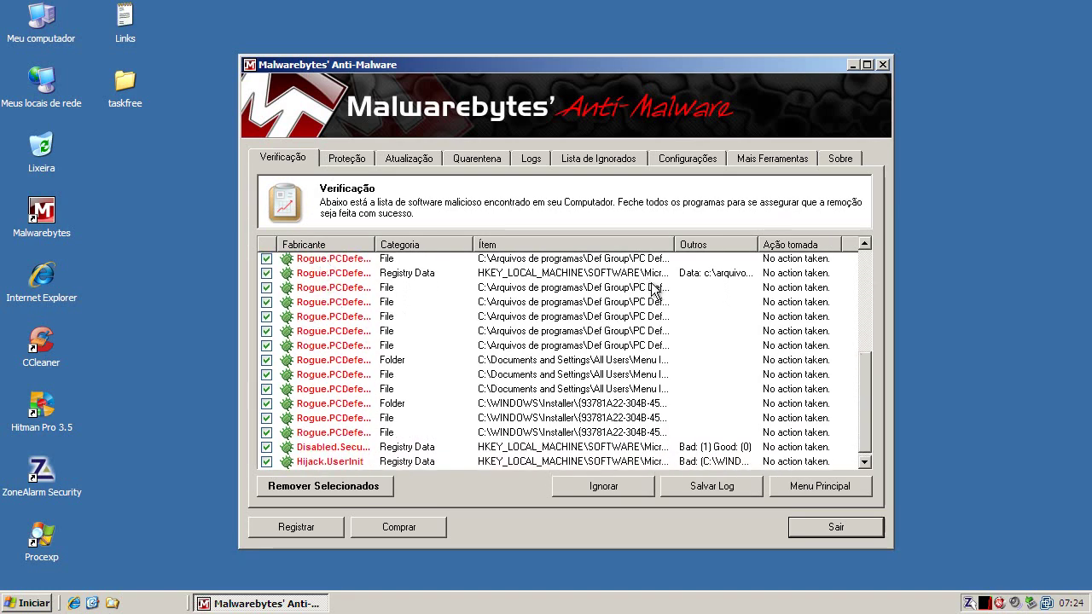
left_click_drag(868, 386, 867, 311)
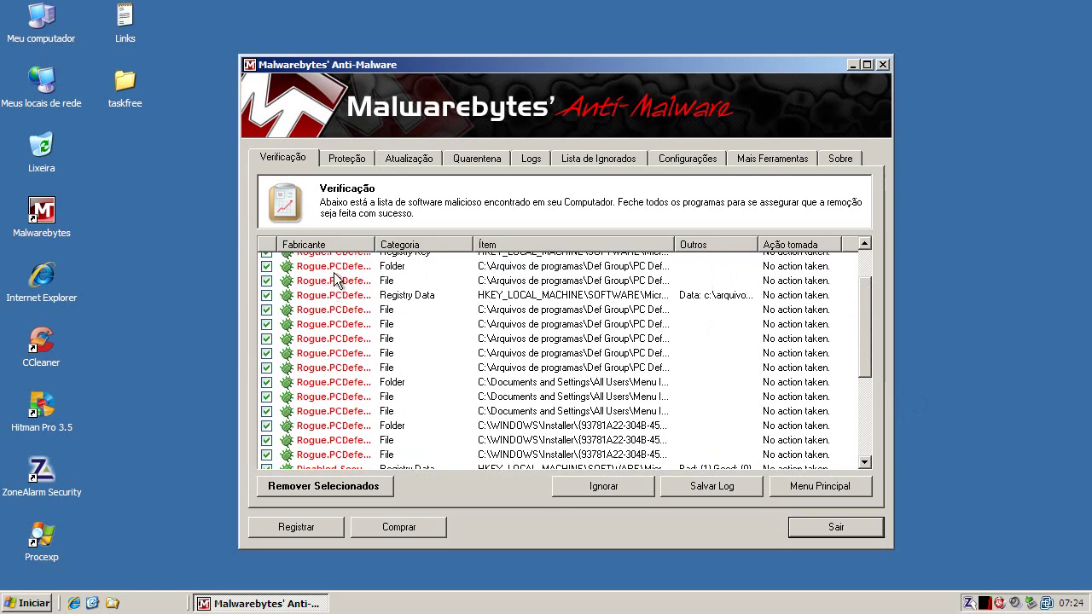
left_click_drag(375, 242, 527, 245)
left_click_drag(860, 293, 870, 379)
left_click(308, 448)
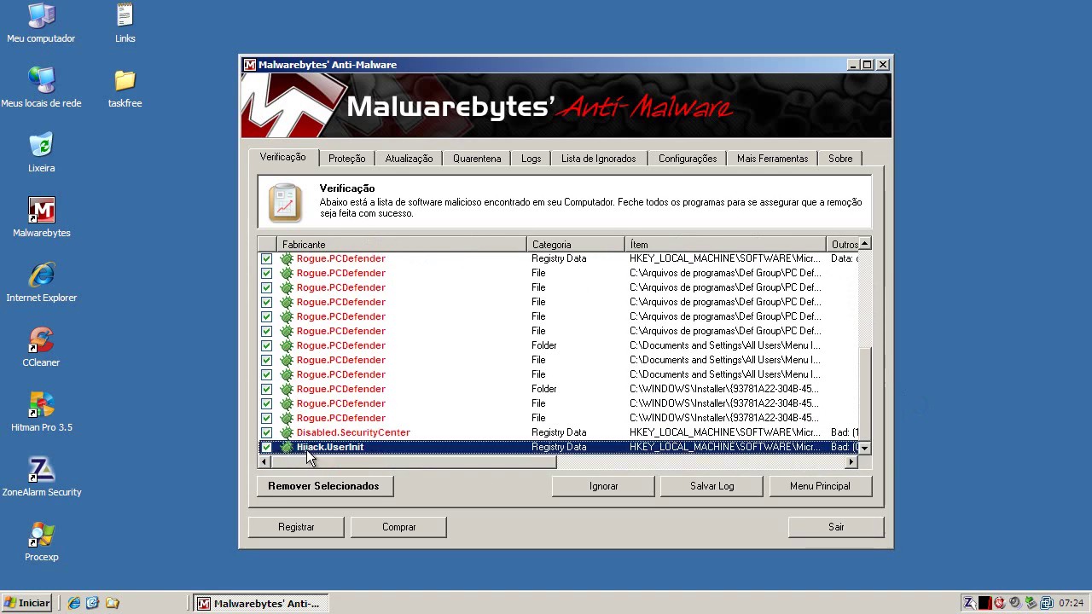
left_click(358, 486)
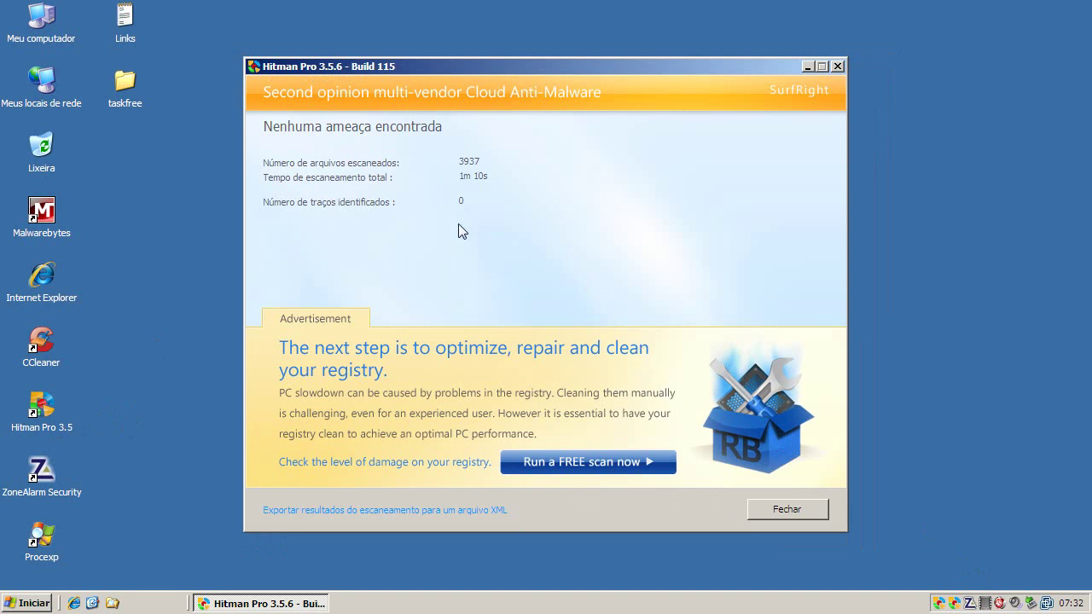
- Close the completed Hitman Pro scan, and acknowledge the Norton Power Eraser results and exit it
left_click(798, 510)
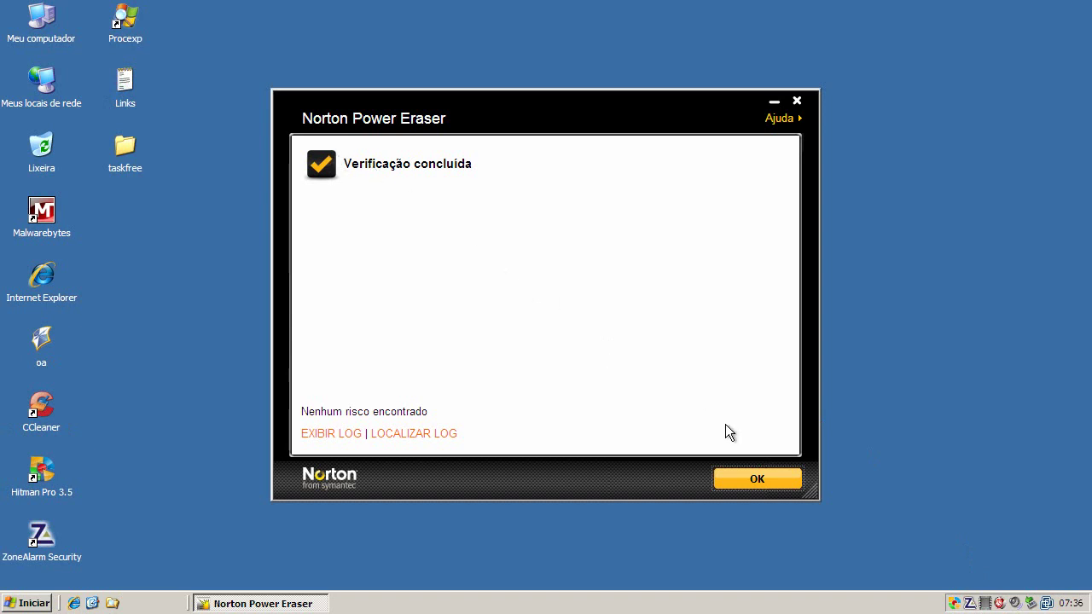
left_click(757, 480)
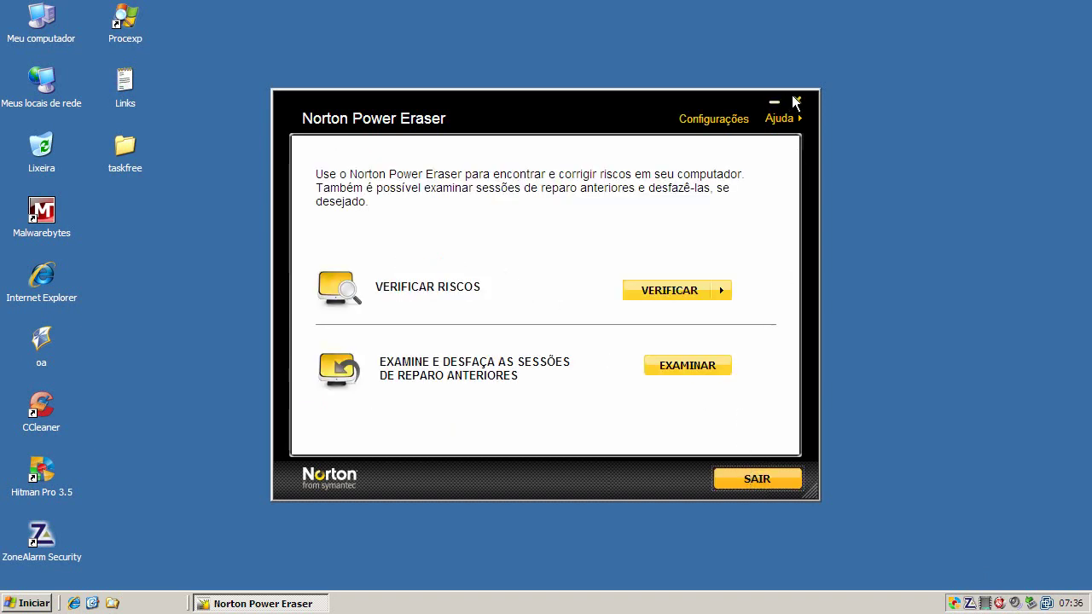
left_click(797, 102)
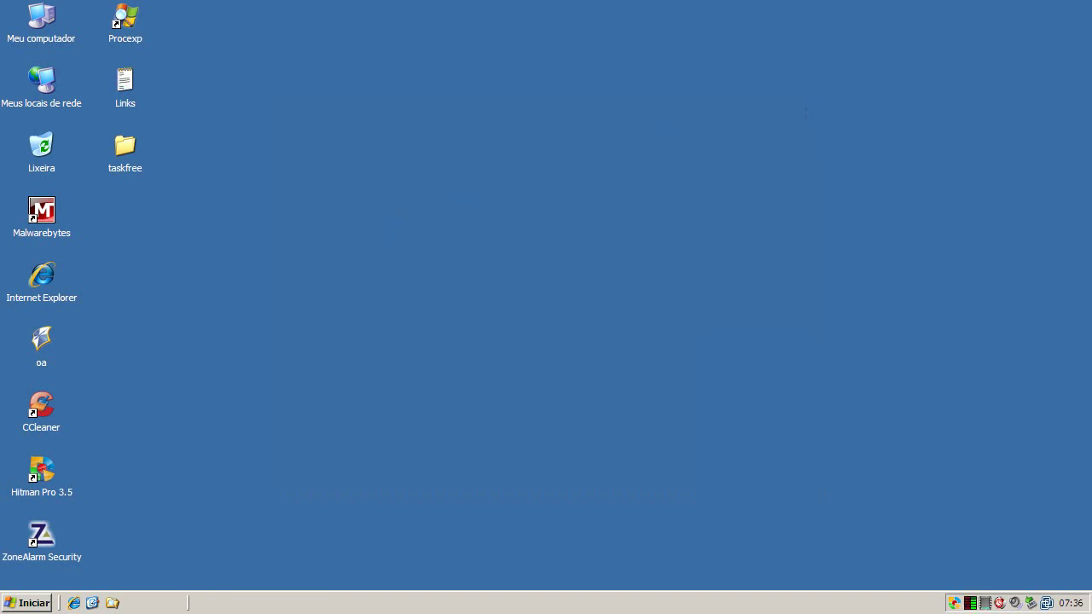
- Scan the system with the Online Armor malware scanner, expand the pcdefender detection's locations, and close without cleaning
double_click(49, 338)
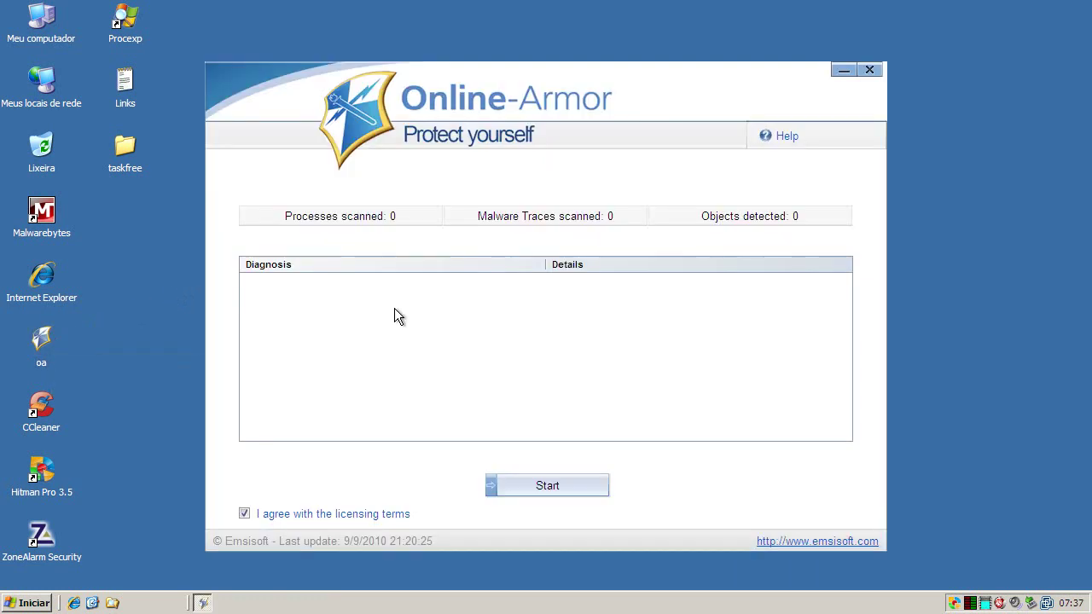
left_click(540, 485)
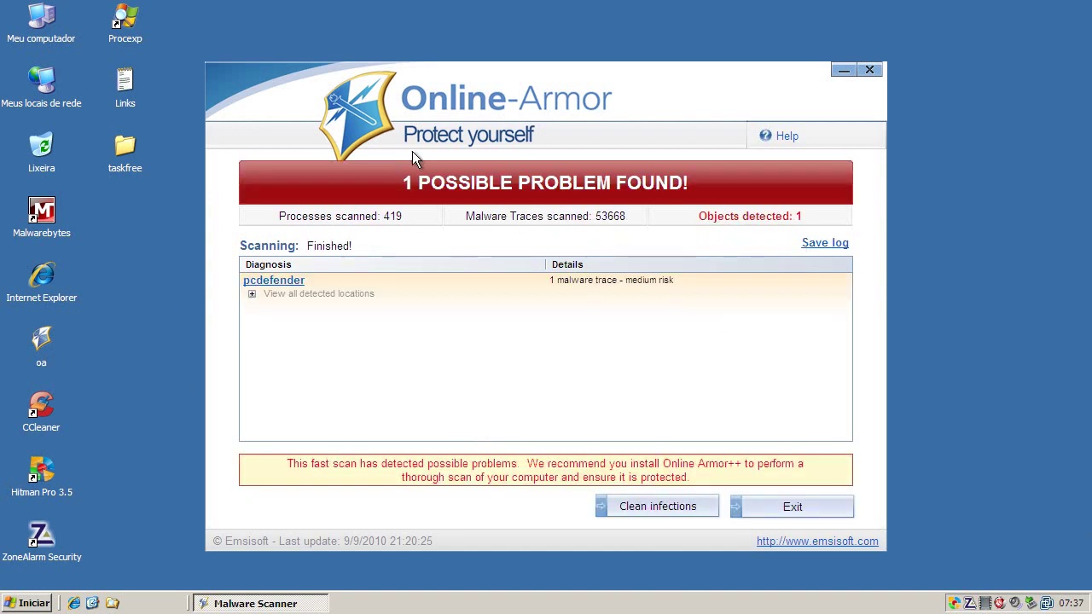
left_click(251, 297)
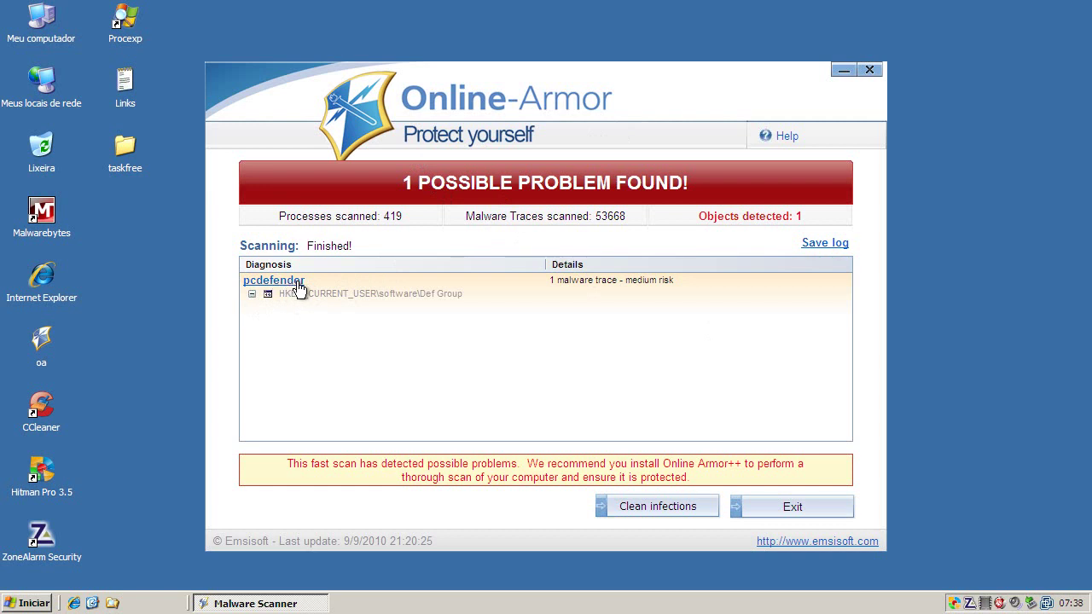
left_click(874, 71)
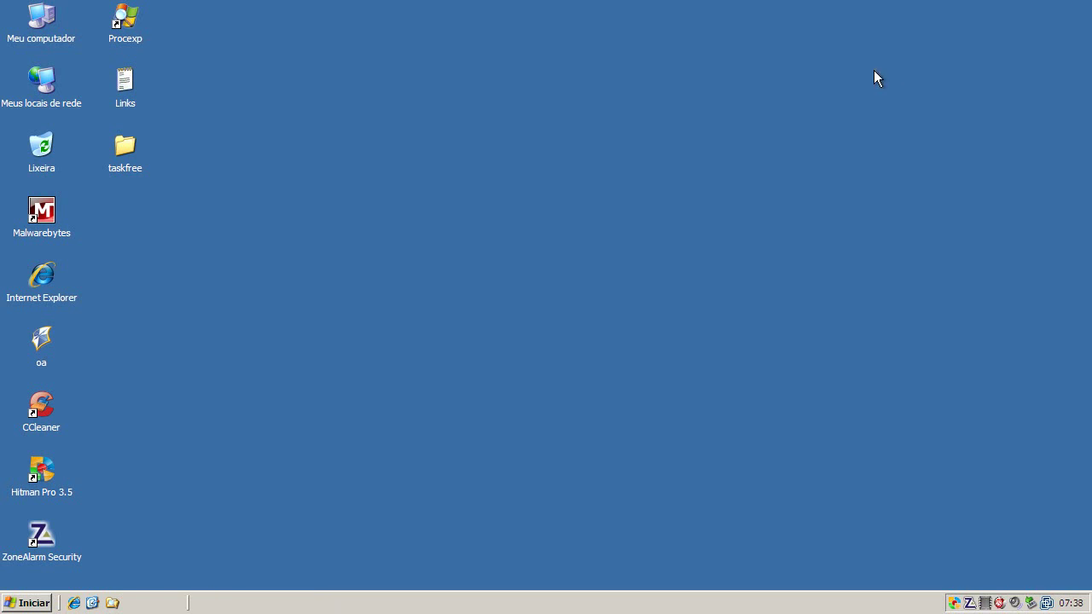
- Open the ZoneAlarm Extreme Security Control Center
right_click(969, 602)
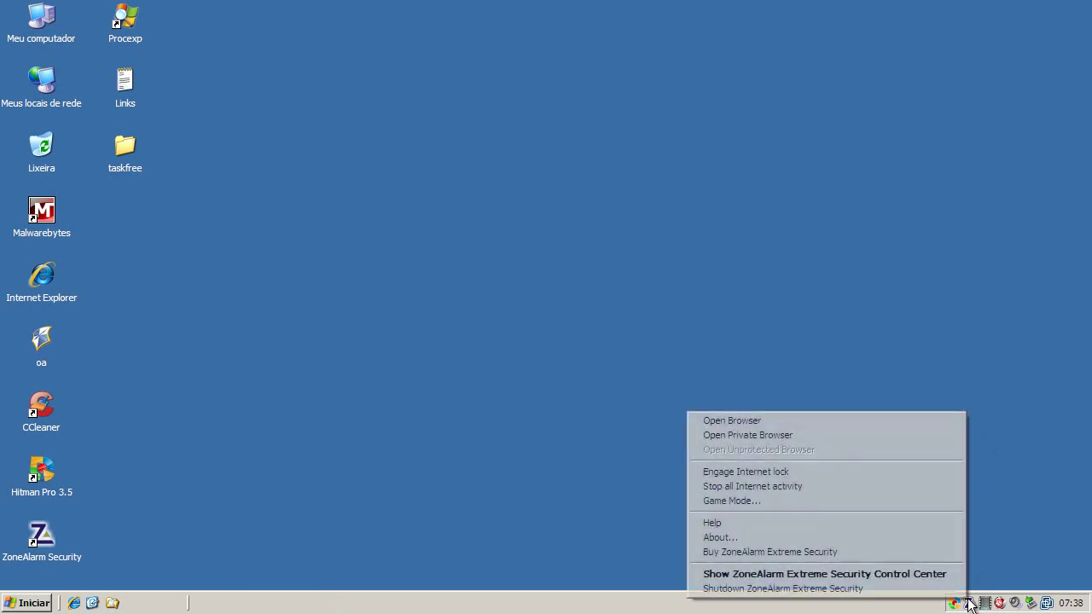
left_click(922, 574)
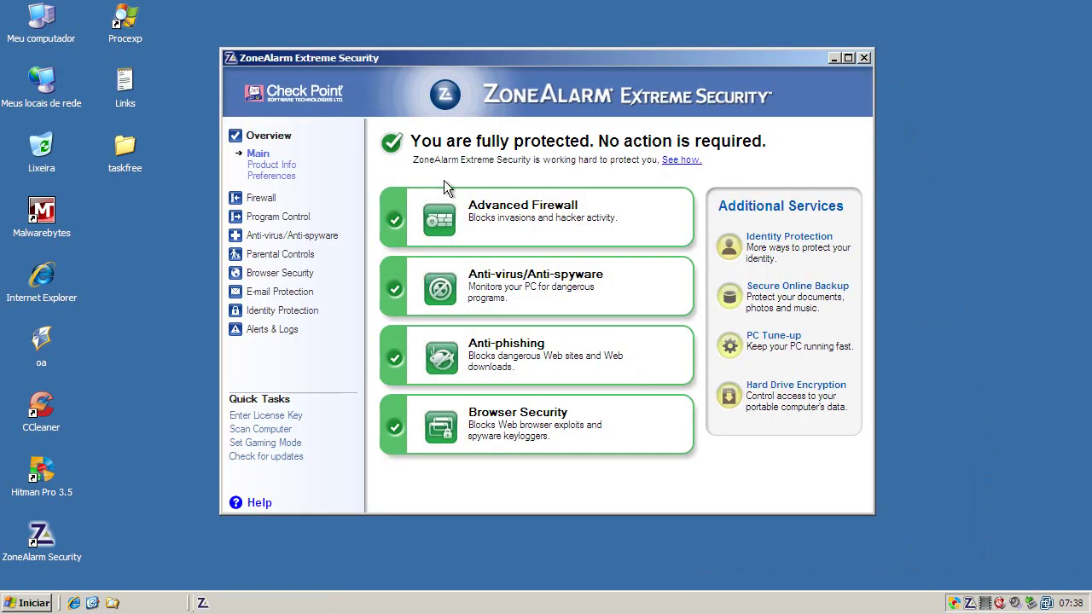